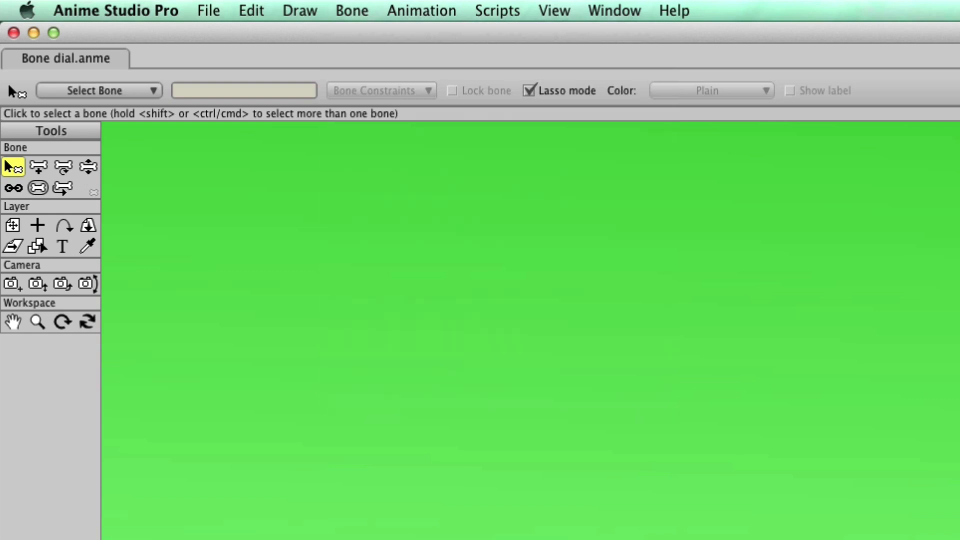
- Activate the Add Bone tool to add a new bone to the King 2 bone layer
click(40, 164)
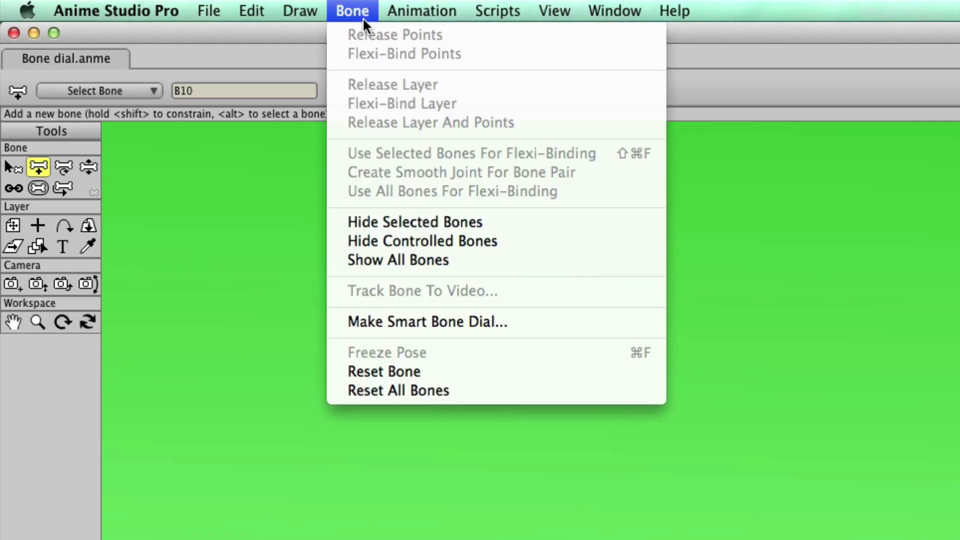
- Make the new bone a smart bone dial named Mouth, with the dialog moved aside
click(386, 320)
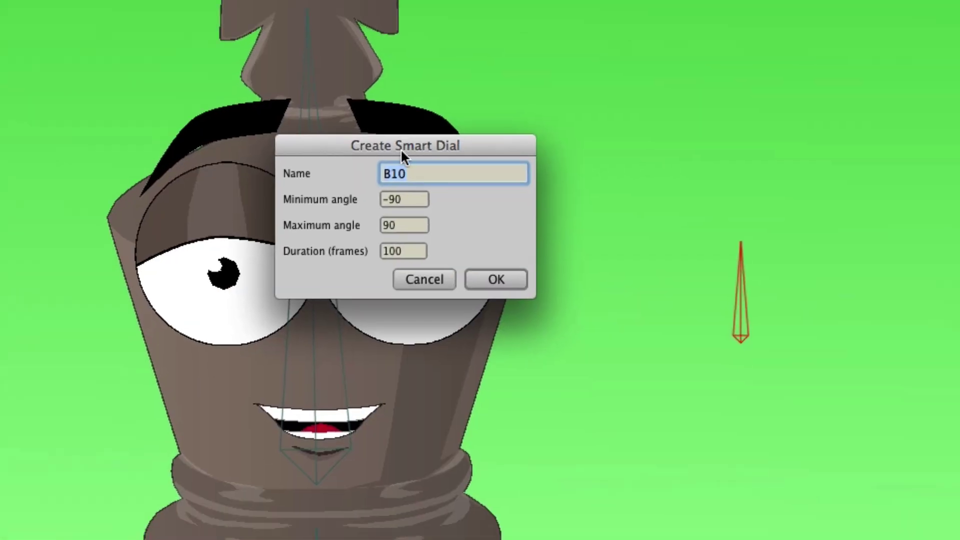
drag(536, 184, 791, 90)
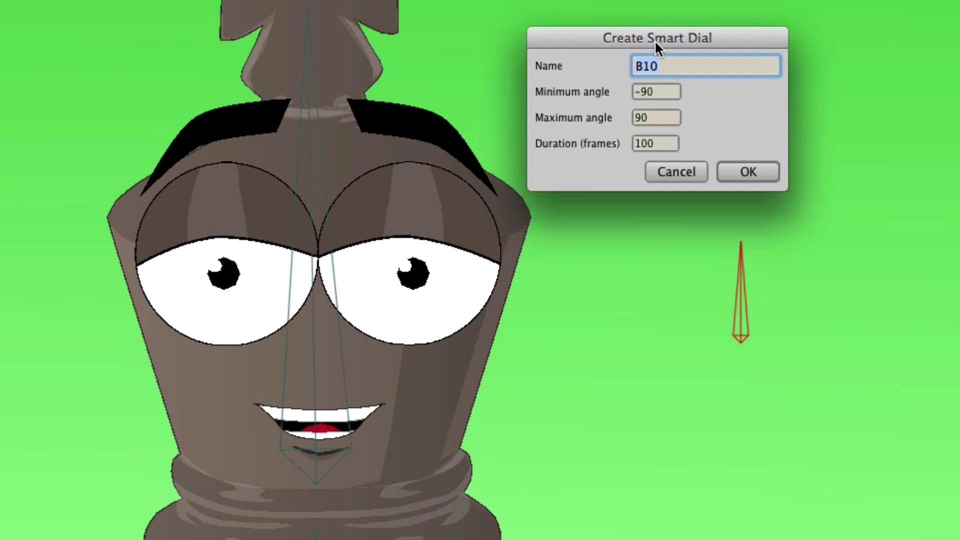
text(Mouth)
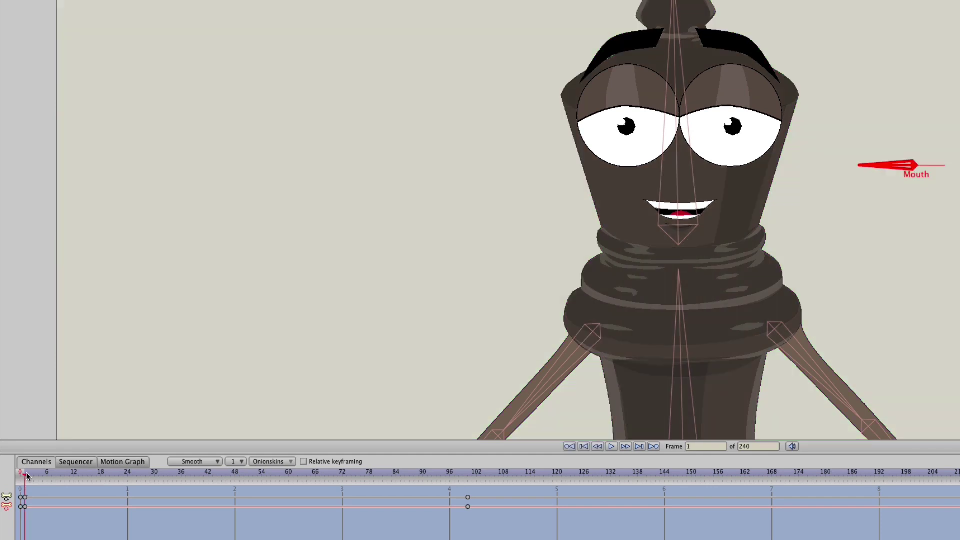
- Scrub the timeline to preview the Mouth dial rotating between frames 0 and 100
mouse_move(27, 476)
mouse_down()
mouse_move(345, 469)
mouse_move(375, 473)
mouse_move(45, 483)
mouse_move(359, 473)
mouse_move(469, 481)
mouse_move(24, 477)
mouse_up()
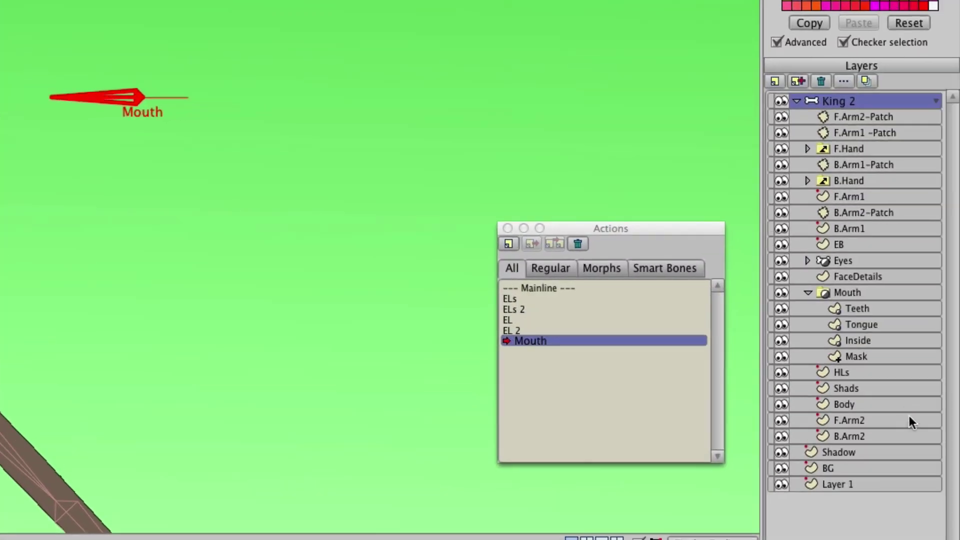
- Select the Mask layer inside the Mouth group for editing in the Mouth action
click(872, 356)
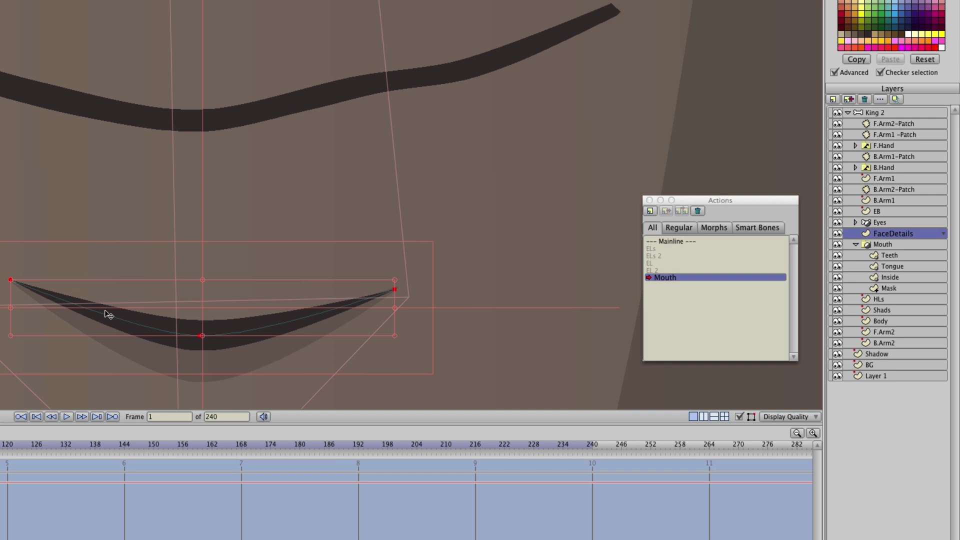
- Raise the lower mouth curve and the Shads layer's shadow curve to sit under the mouth line
drag(109, 315, 111, 204)
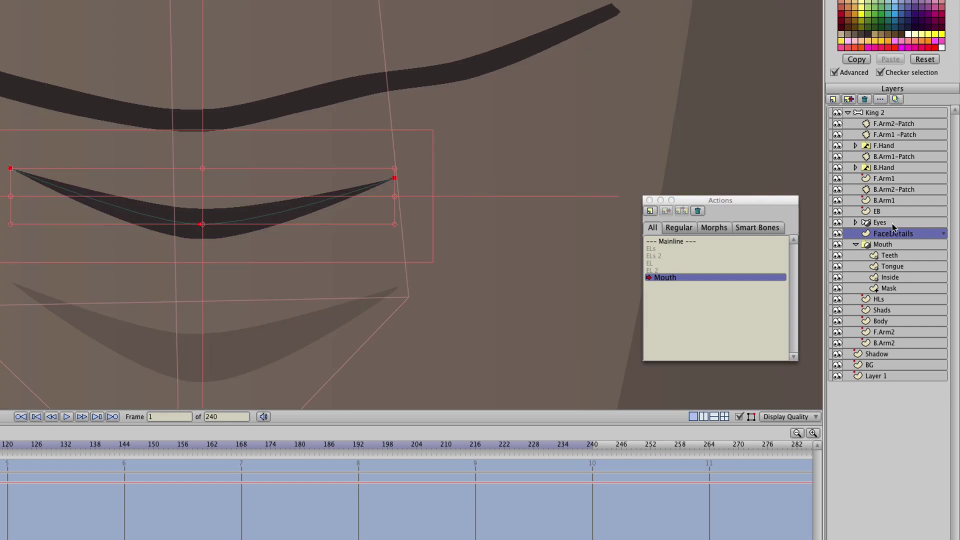
click(893, 310)
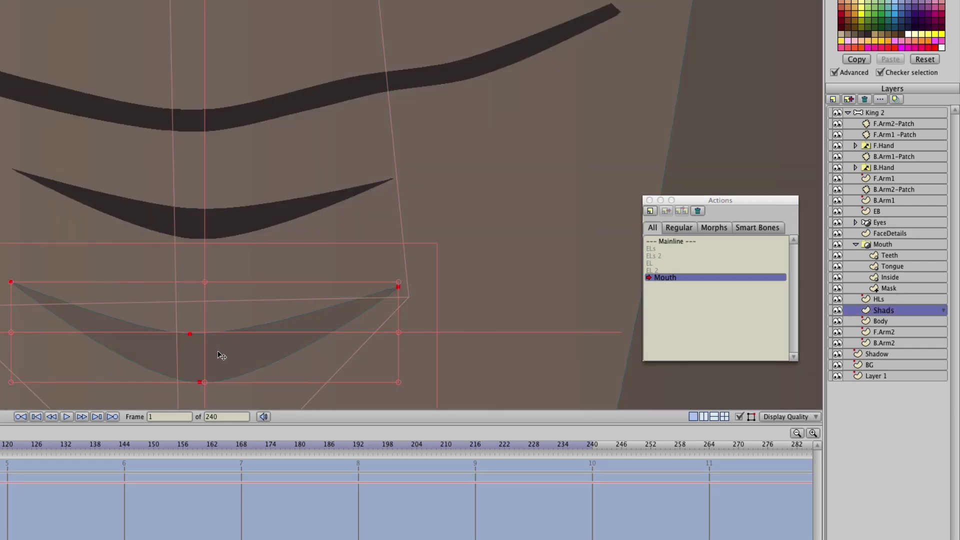
drag(220, 354, 219, 245)
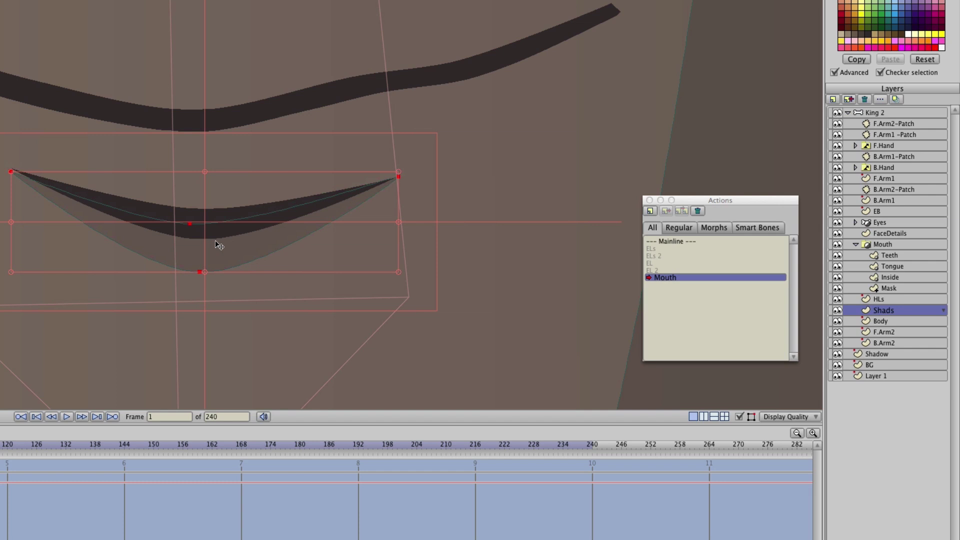
scroll(219, 245, down, 4)
scroll(219, 246, down, 3)
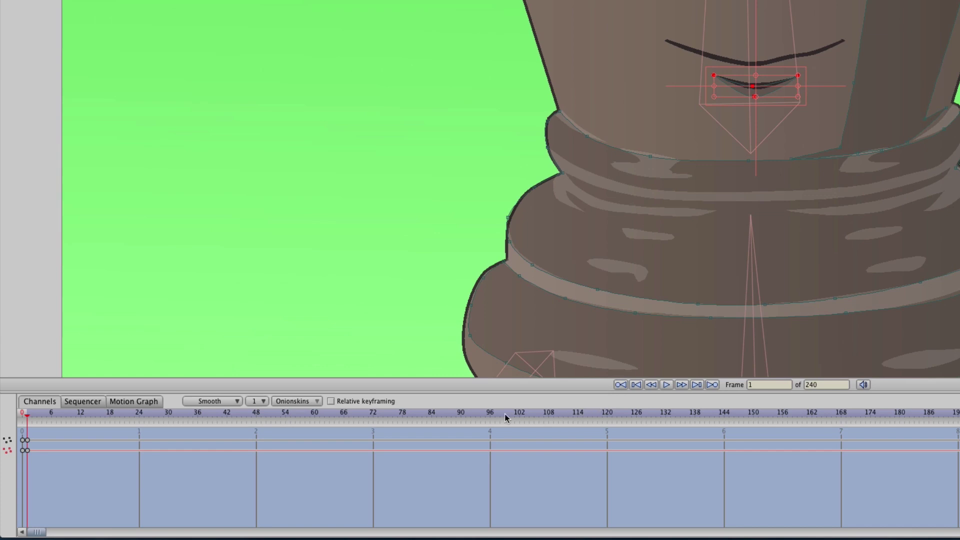
- Move the Mouth action to frame 100, the dial's end pose
click(501, 415)
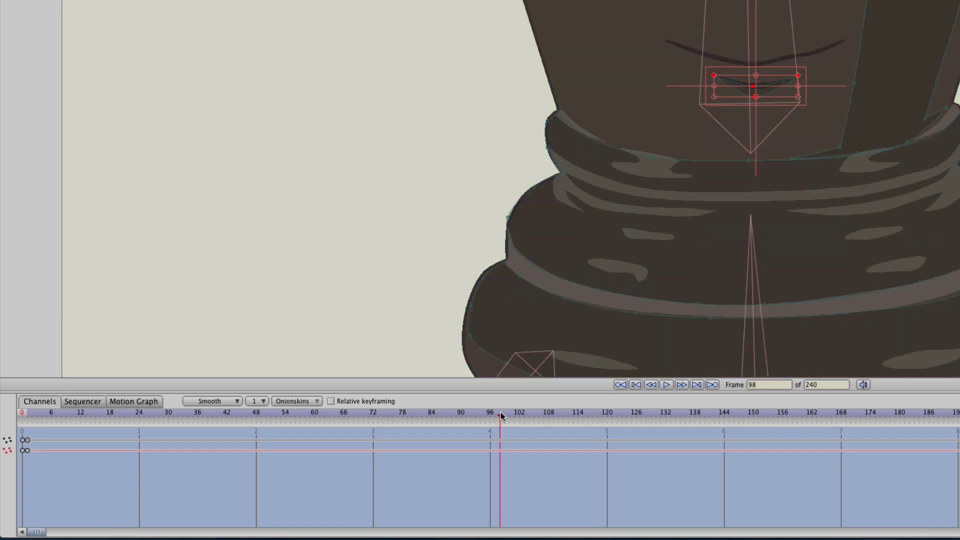
drag(502, 415, 509, 410)
scroll(747, 66, down, 3)
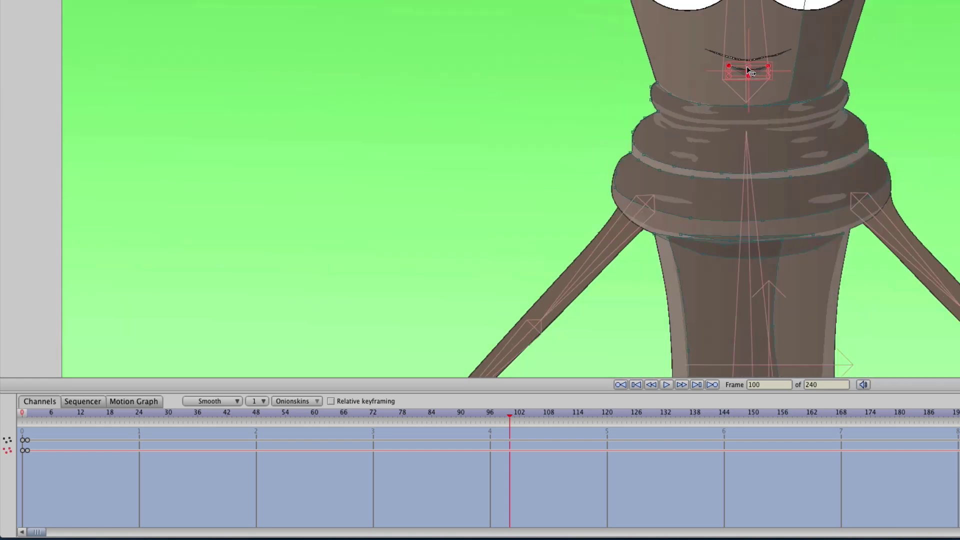
scroll(746, 66, up, 8)
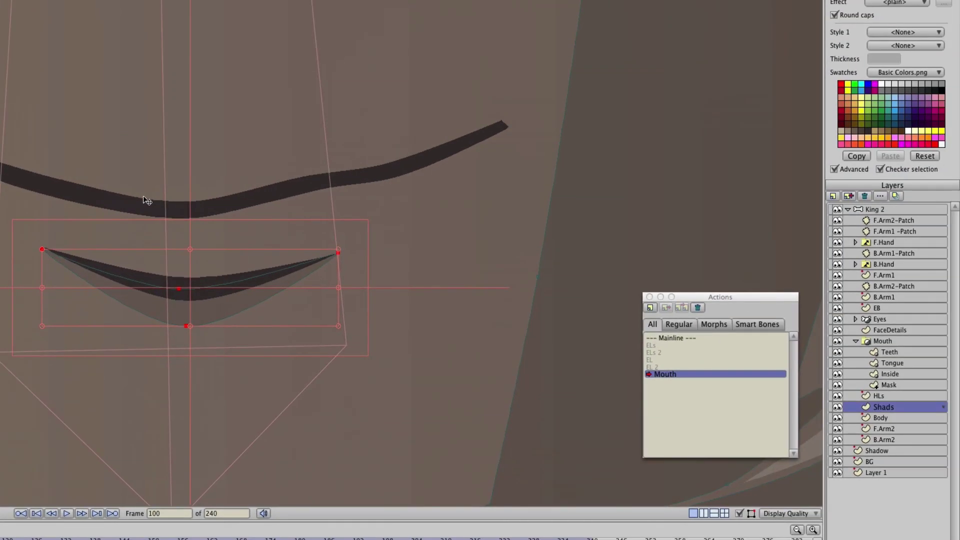
scroll(747, 72, up, 3)
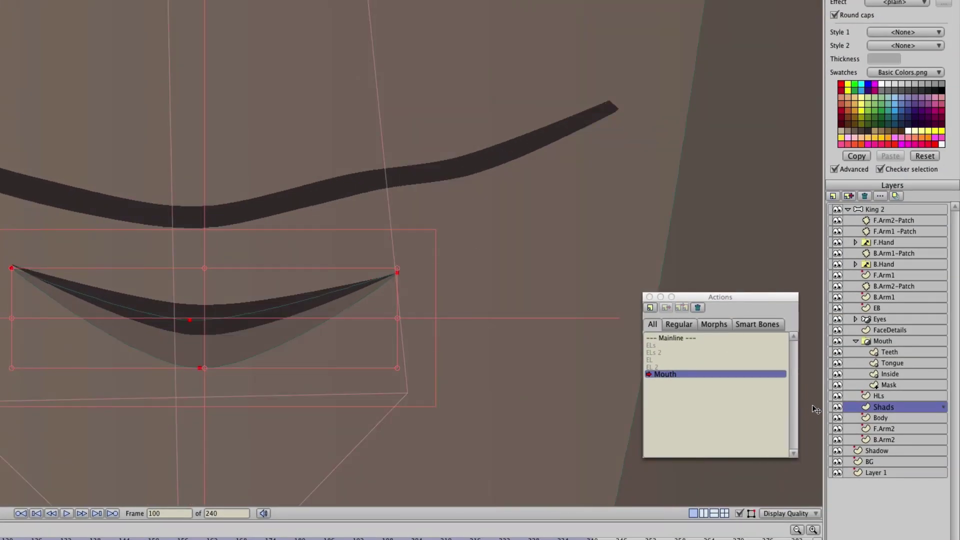
- Pull the Mask layer's left outline corner outward to enclose the teeth and lips
click(889, 386)
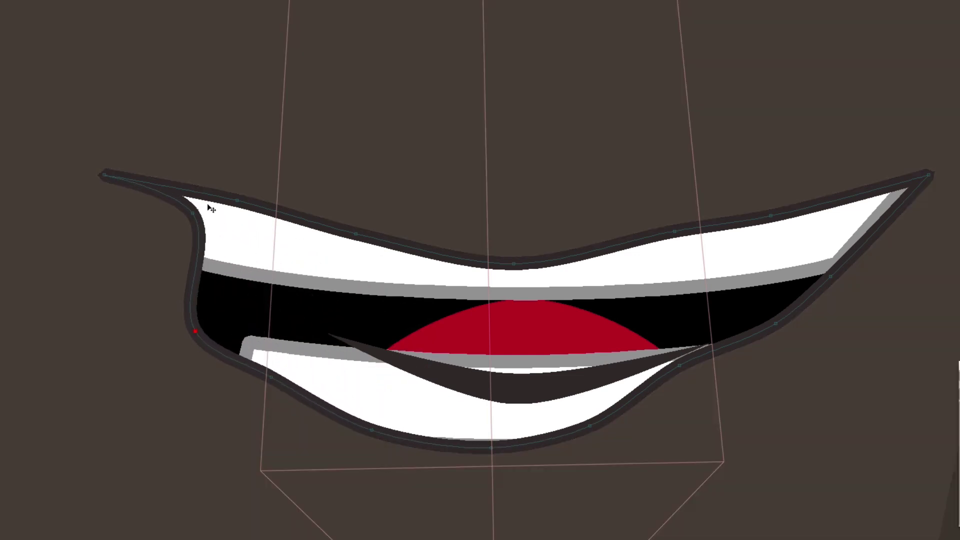
click(192, 213)
drag(175, 238, 139, 299)
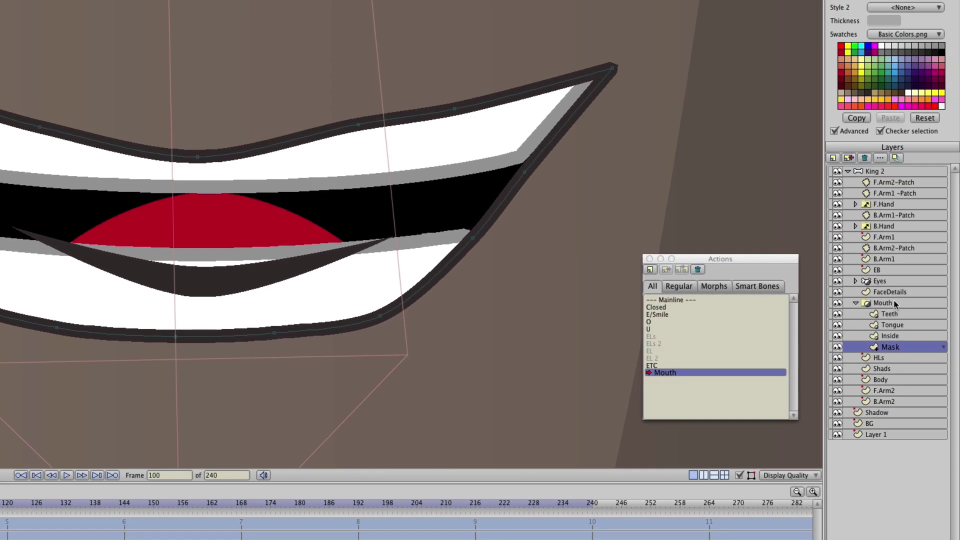
- Lower the FaceDetails lip crease and Shads mouth shading well below the mouth, and the tongue slightly
click(894, 294)
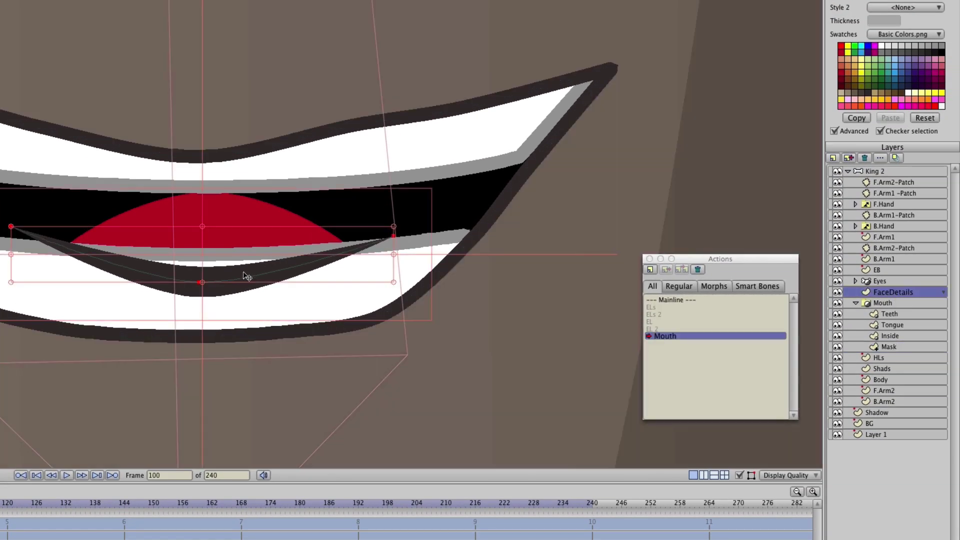
drag(242, 278, 248, 450)
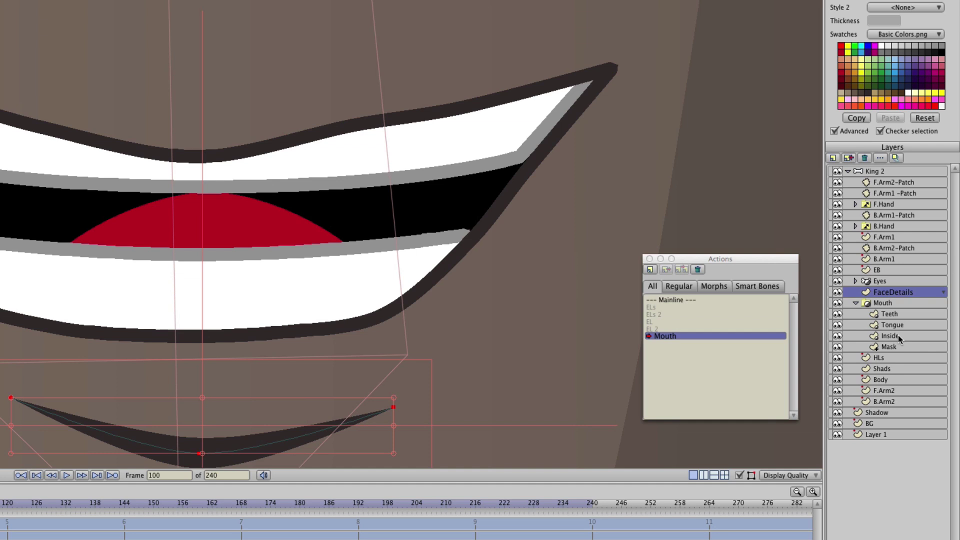
click(893, 369)
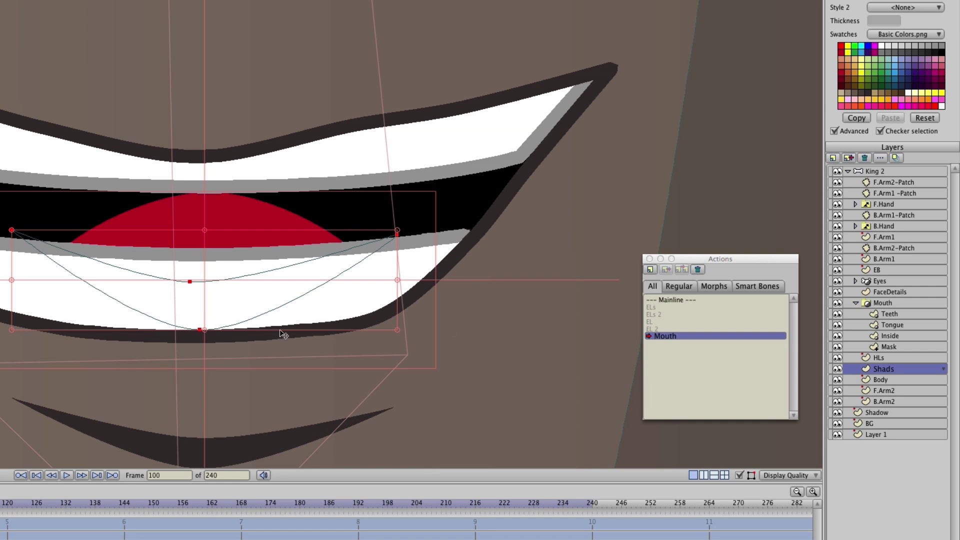
drag(257, 300, 261, 472)
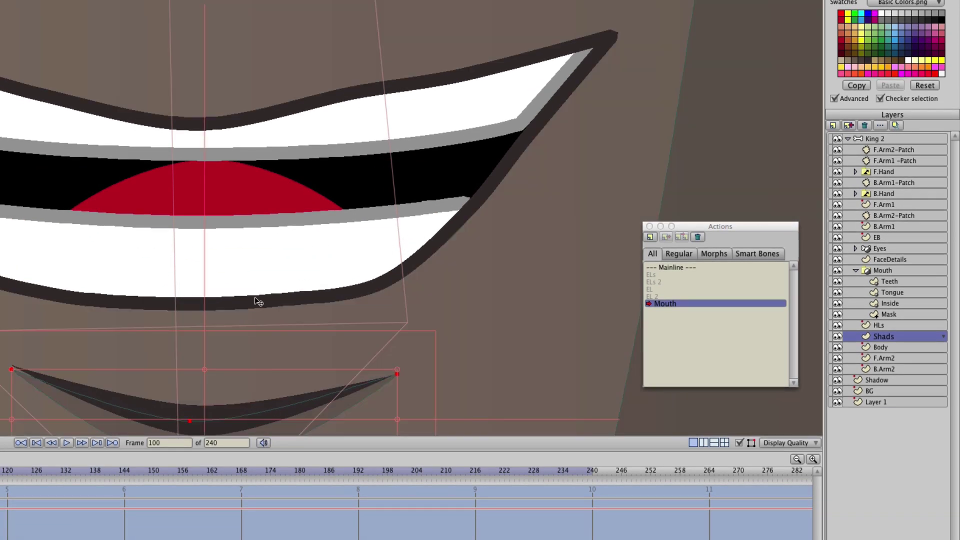
click(890, 293)
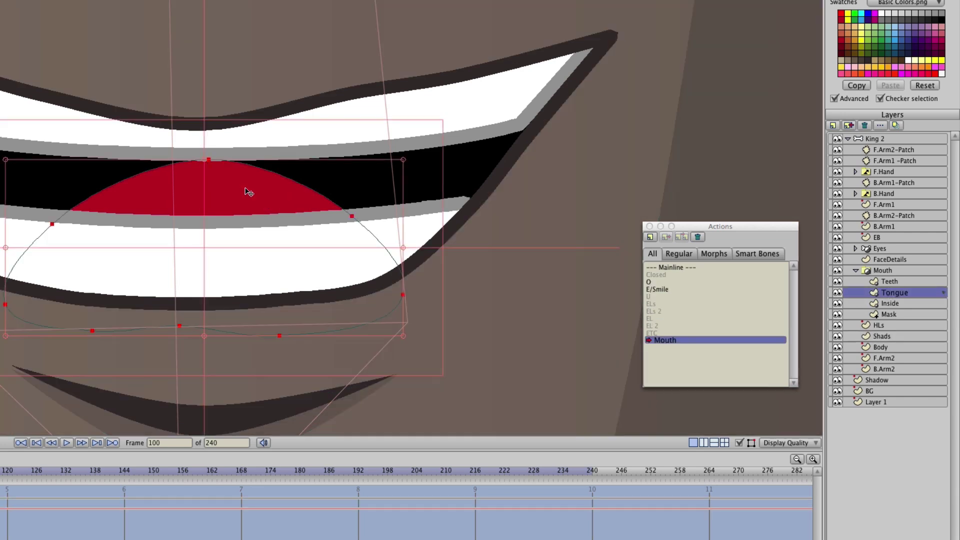
drag(249, 193, 249, 210)
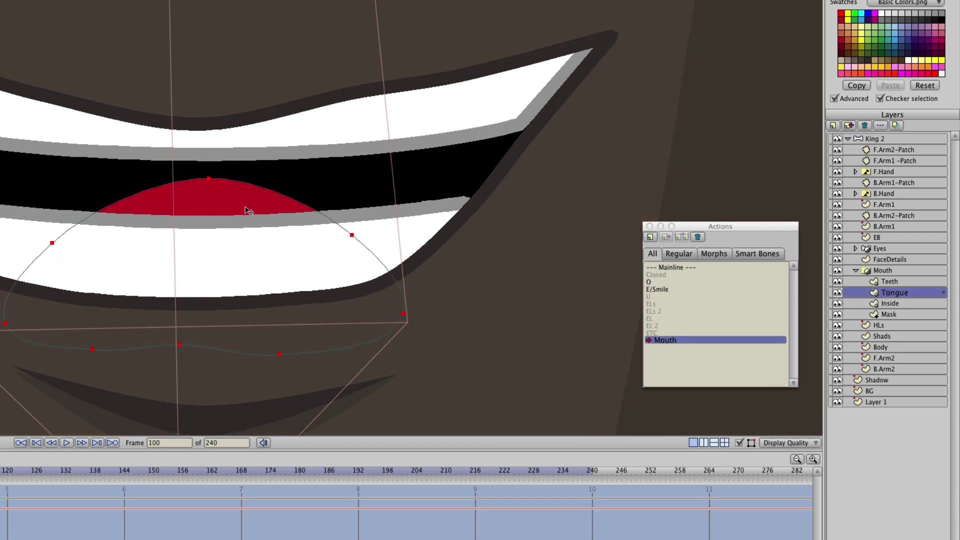
scroll(249, 210, down, 6)
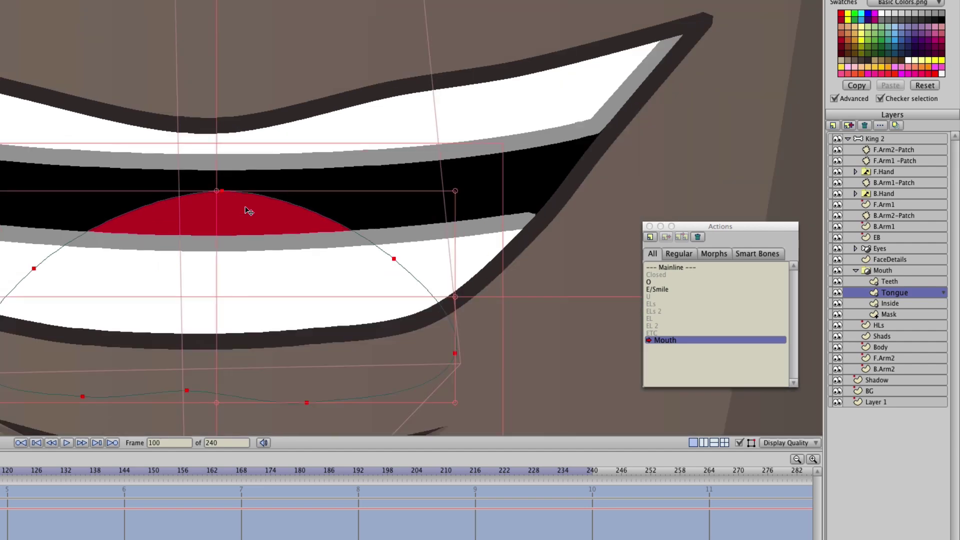
- Zoom out and return from the Mouth action to the Mainline timeline
scroll(246, 211, down, 6)
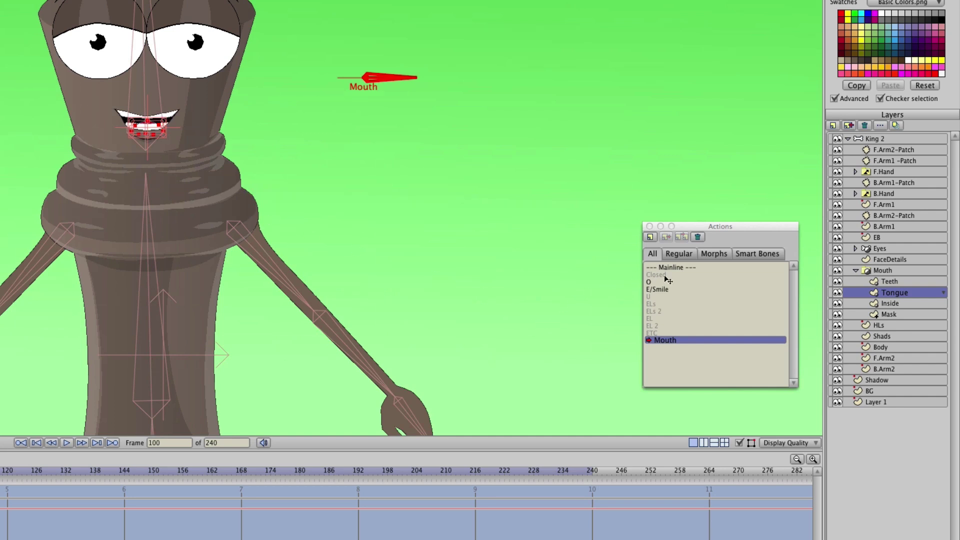
click(675, 268)
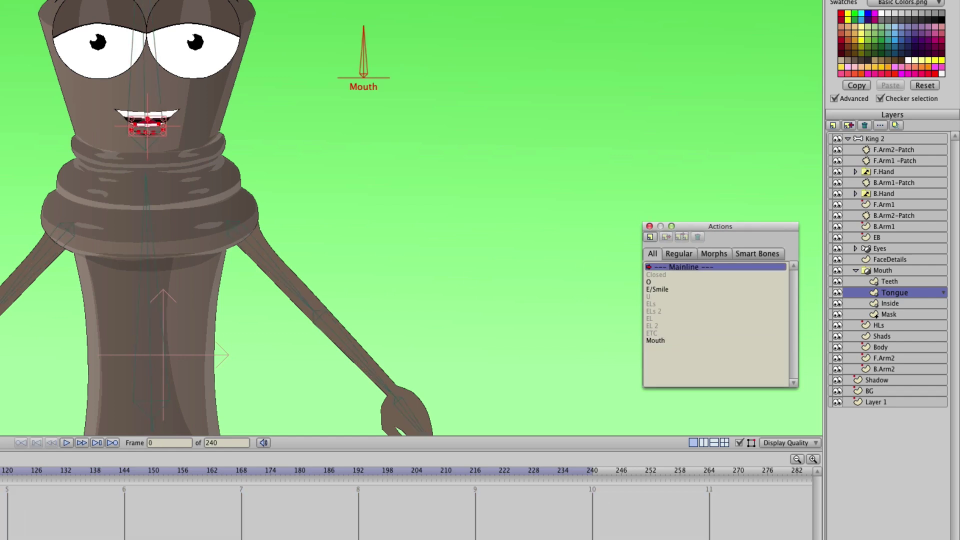
- On the King 2 bone layer, rotate the Mouth dial bone to open the king's mouth
click(882, 140)
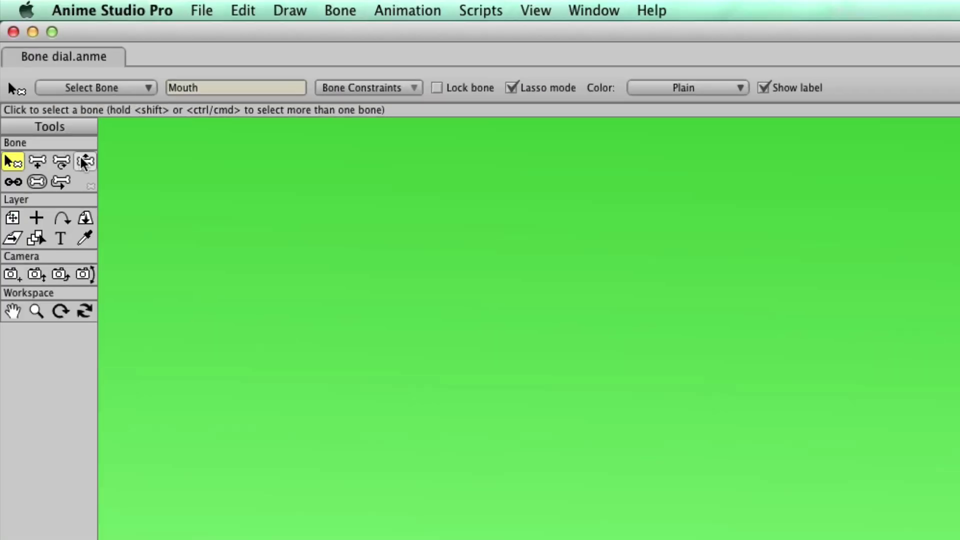
key(z)
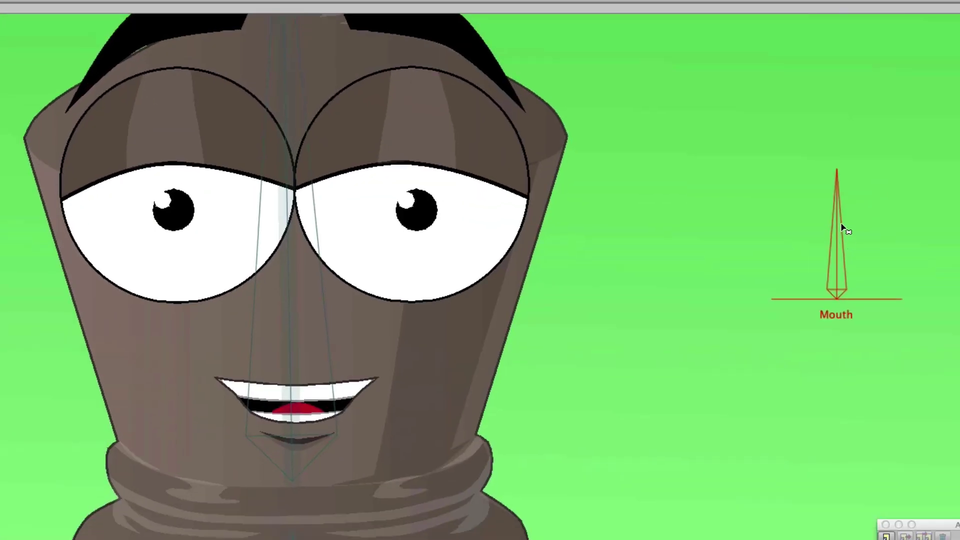
drag(842, 227, 958, 272)
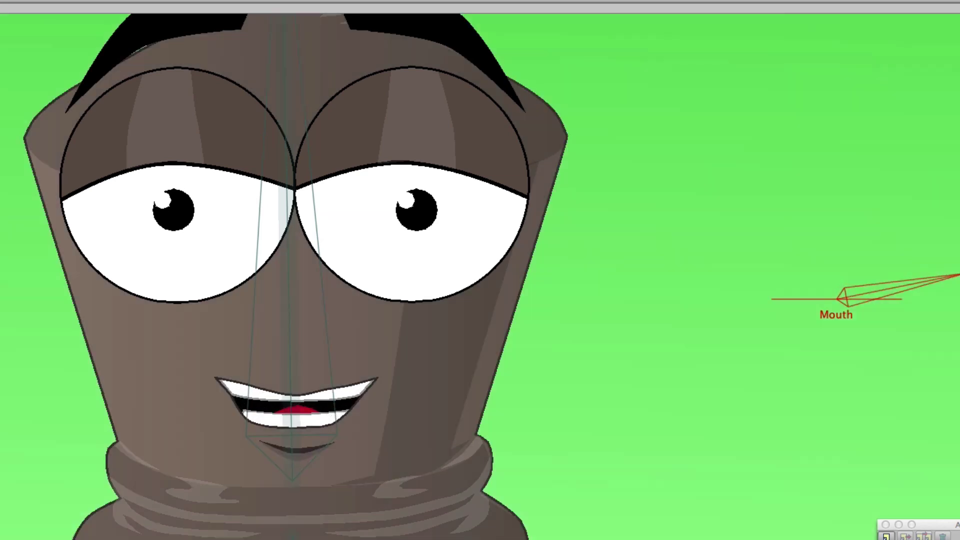